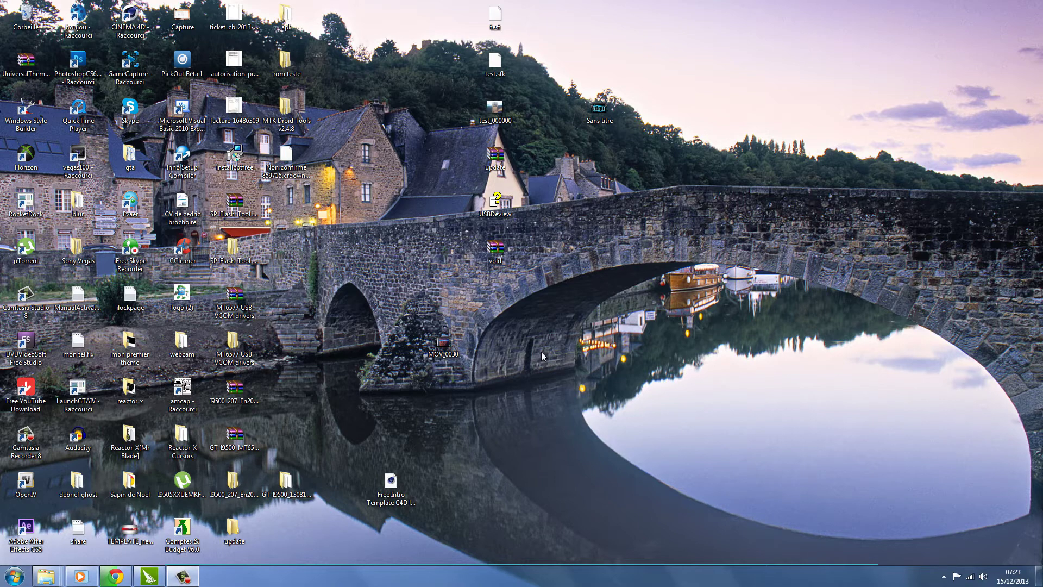
# Open the System Configuration utility with msconfig and bring up the advanced boot options for Windows 7
pyautogui.press('super')
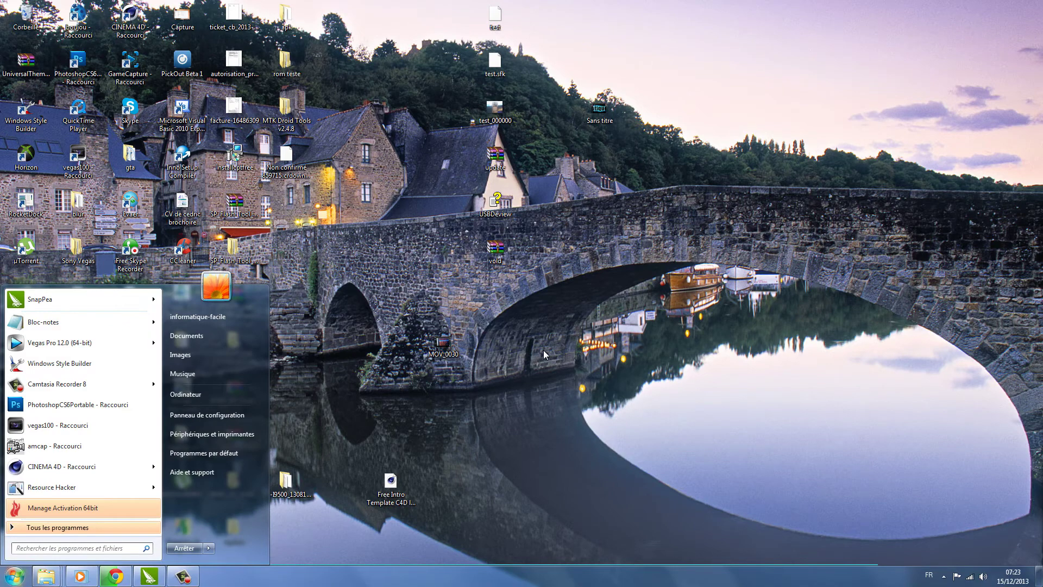
pyautogui.write('msc')
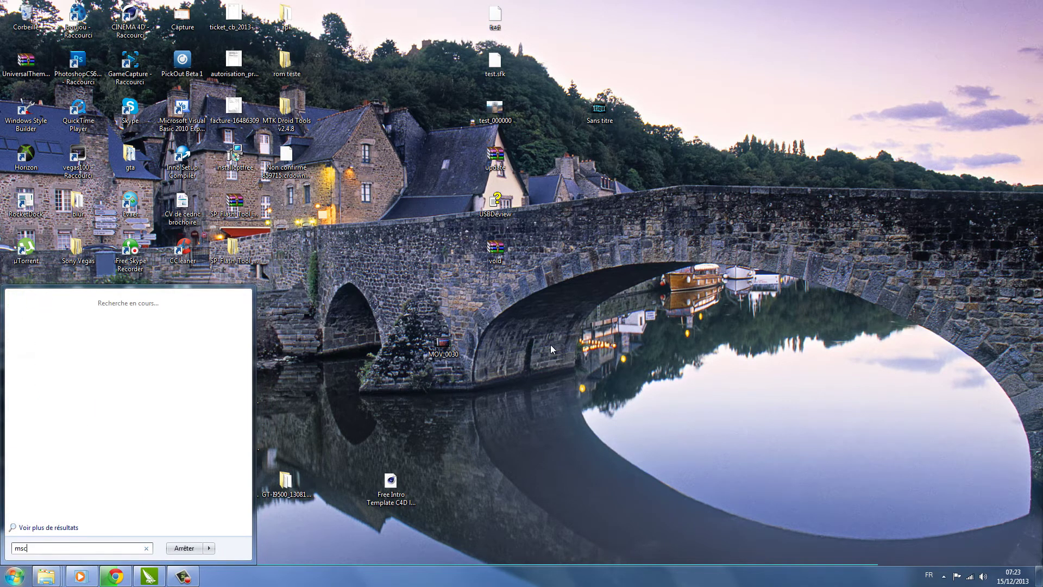
pyautogui.write('onfig')
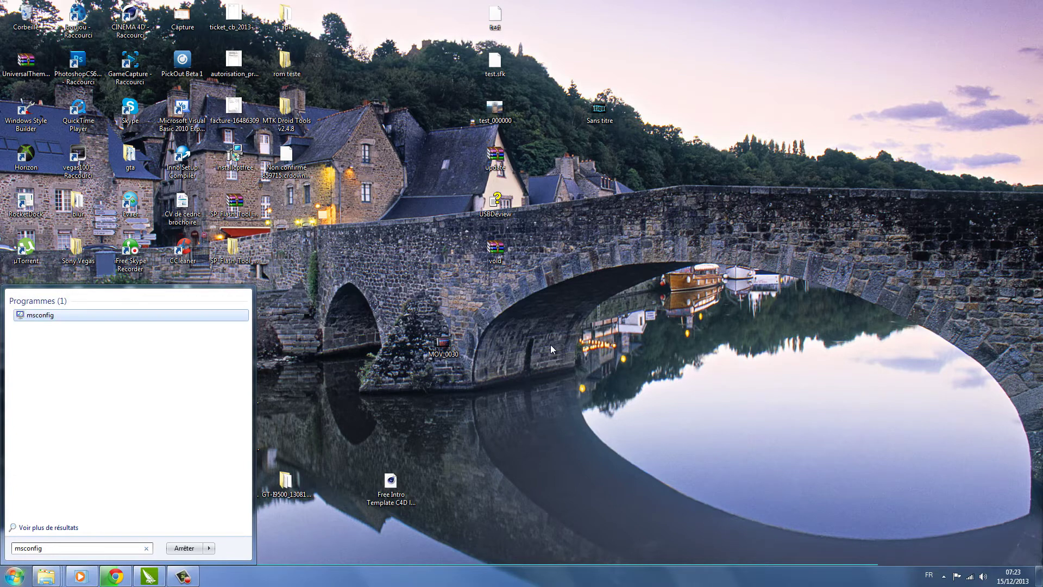
pyautogui.press('Return')
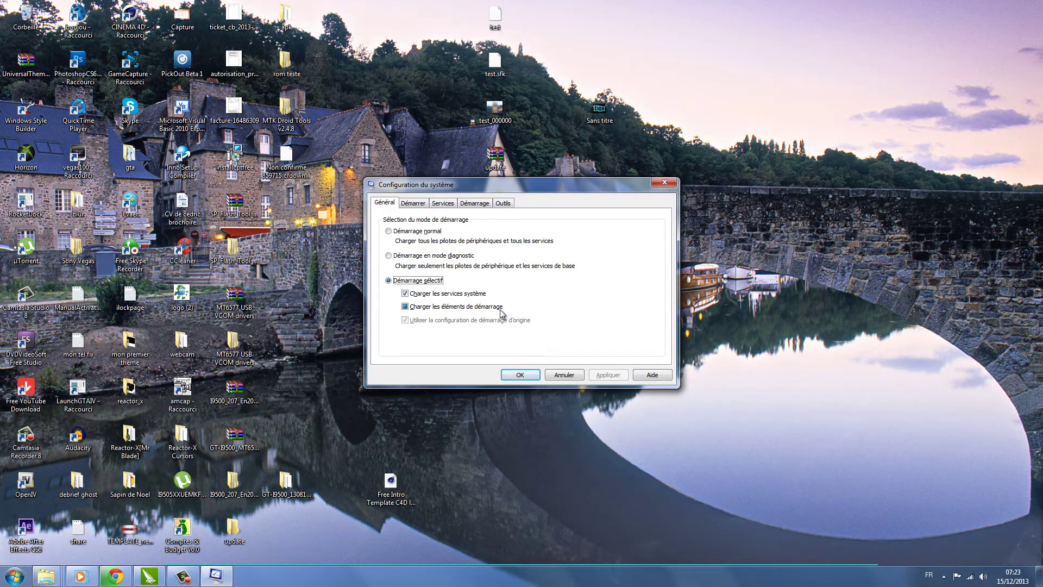
pyautogui.click(411, 203)
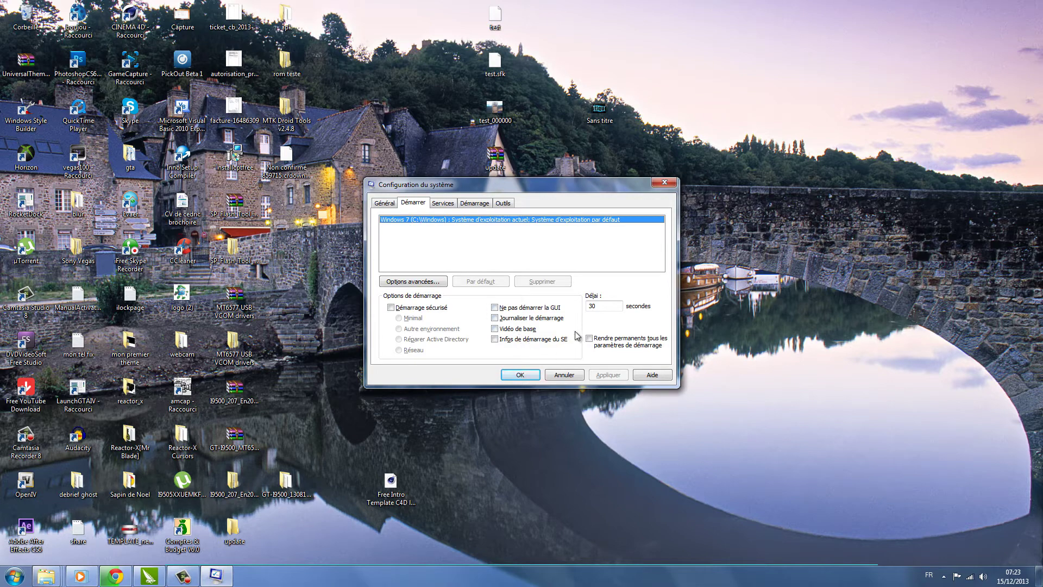
pyautogui.click(432, 282)
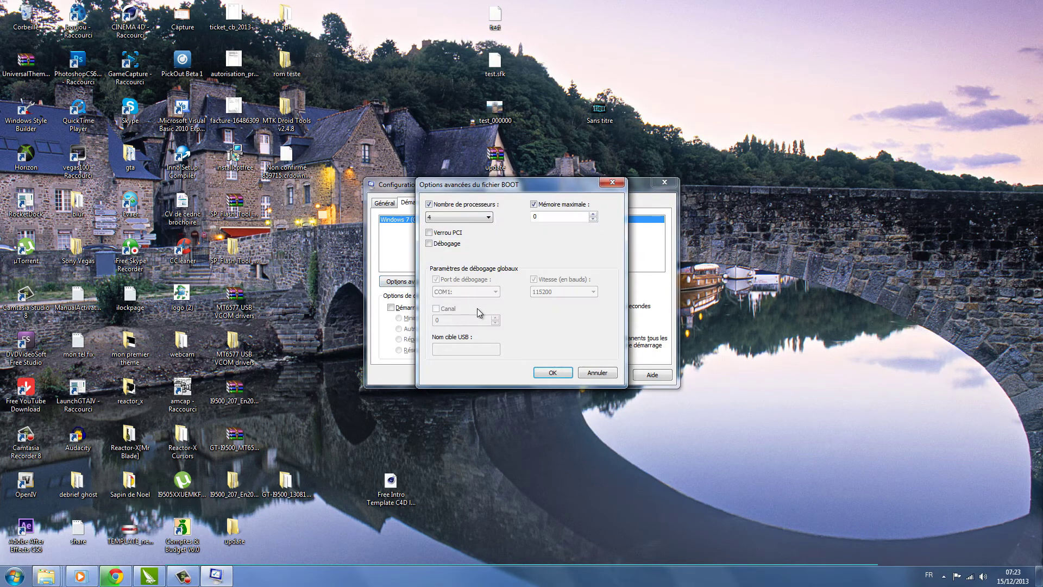
# Enable the processor count limit in the advanced boot options and set it to 4 processors
pyautogui.click(429, 205)
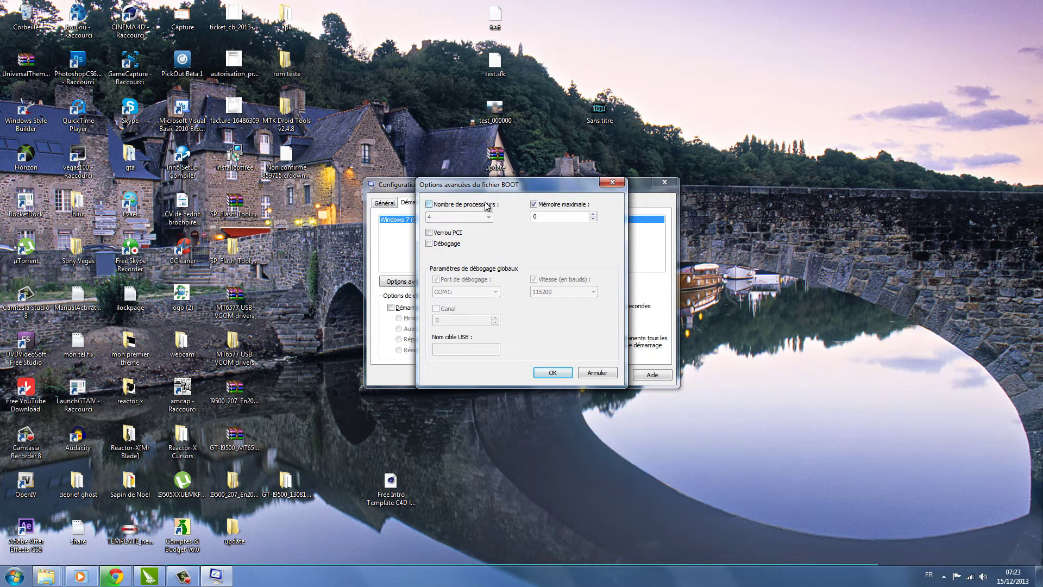
pyautogui.click(533, 207)
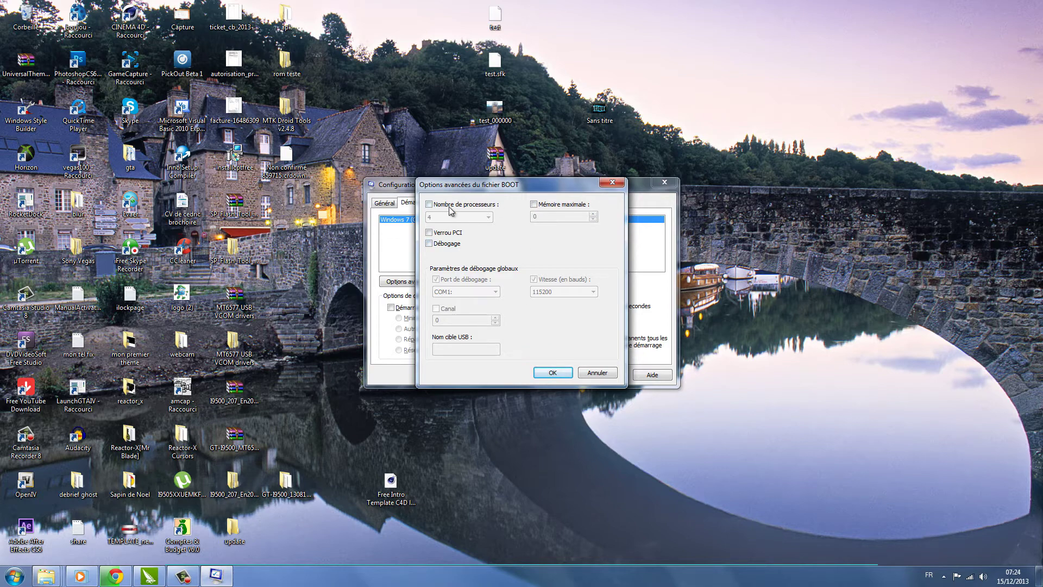
pyautogui.click(428, 204)
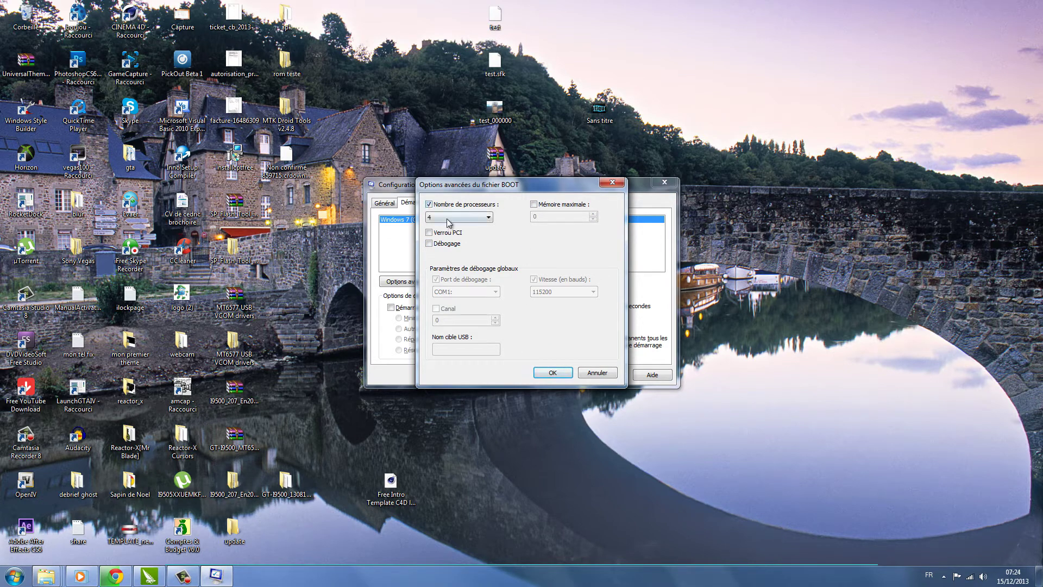
pyautogui.click(449, 220)
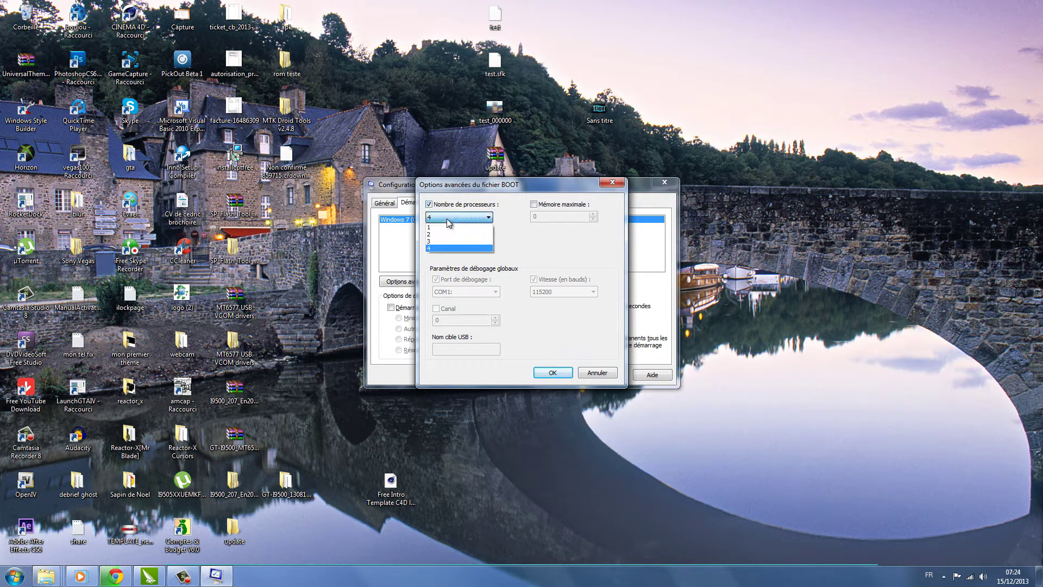
pyautogui.click(452, 248)
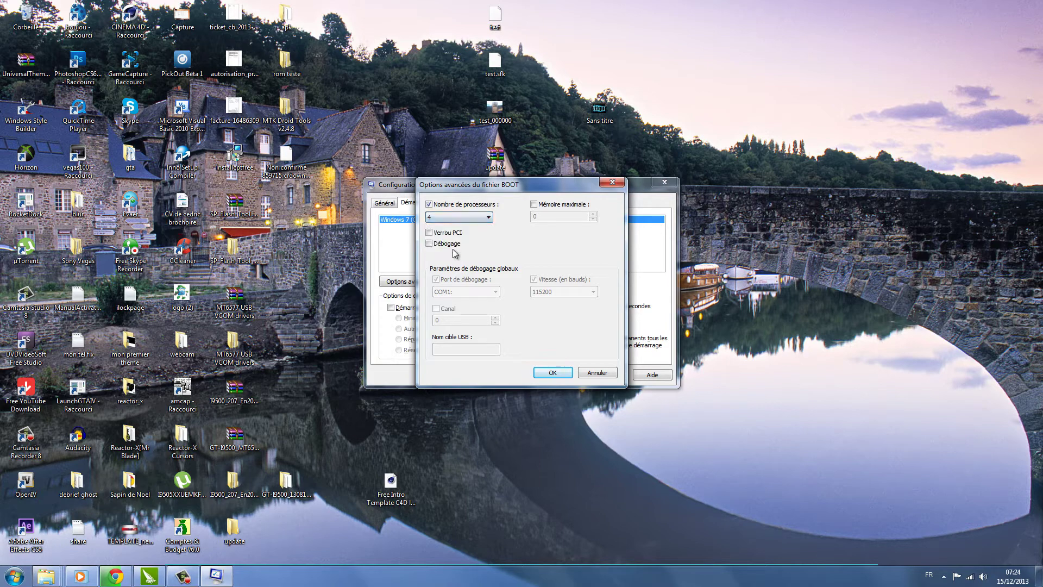
# Enable maximum memory at 16384, accept the advanced boot options, and apply and confirm the boot configuration
pyautogui.click(534, 205)
pyautogui.click(594, 214)
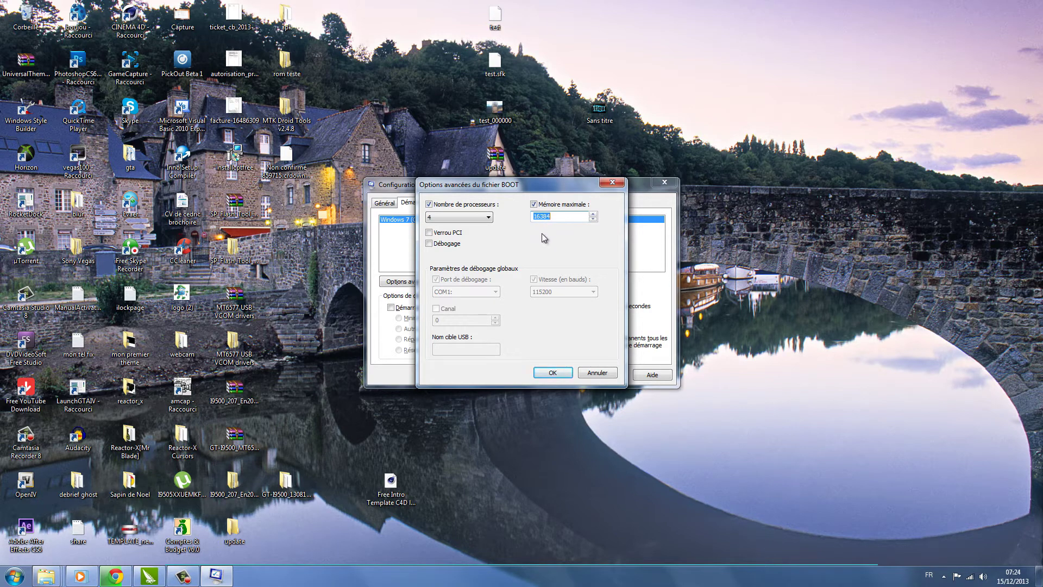
pyautogui.click(553, 373)
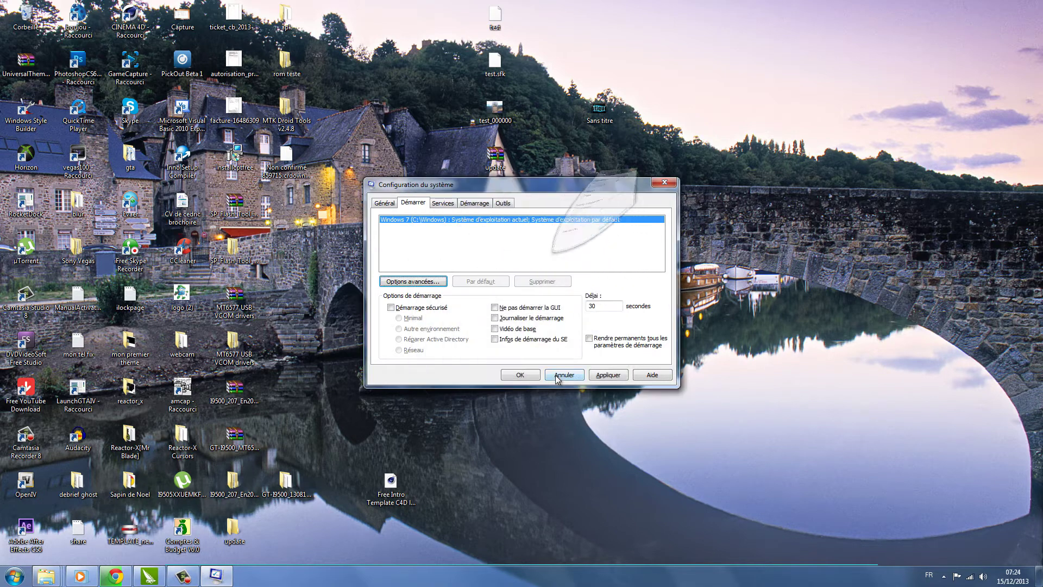
pyautogui.click(594, 376)
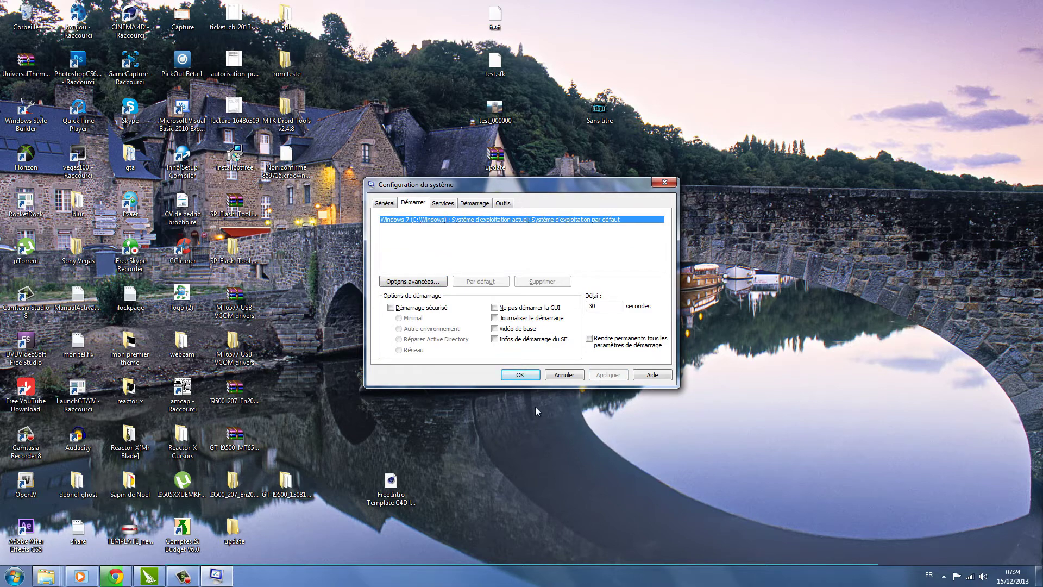
pyautogui.click(506, 374)
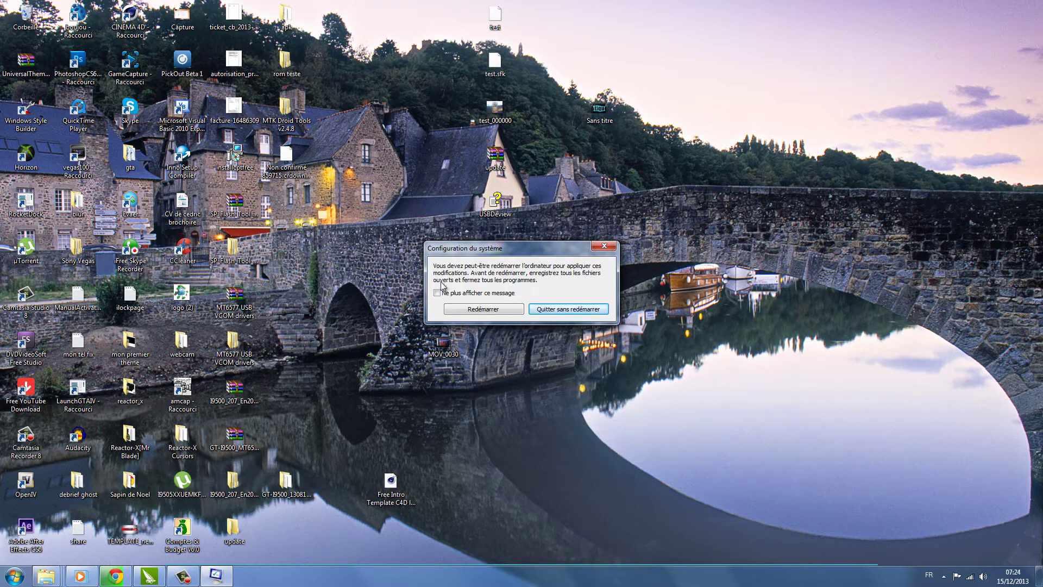
# Quit without restarting and suppress the restart message, and keep the current Windows colour scheme with no further performance prompts
pyautogui.click(437, 294)
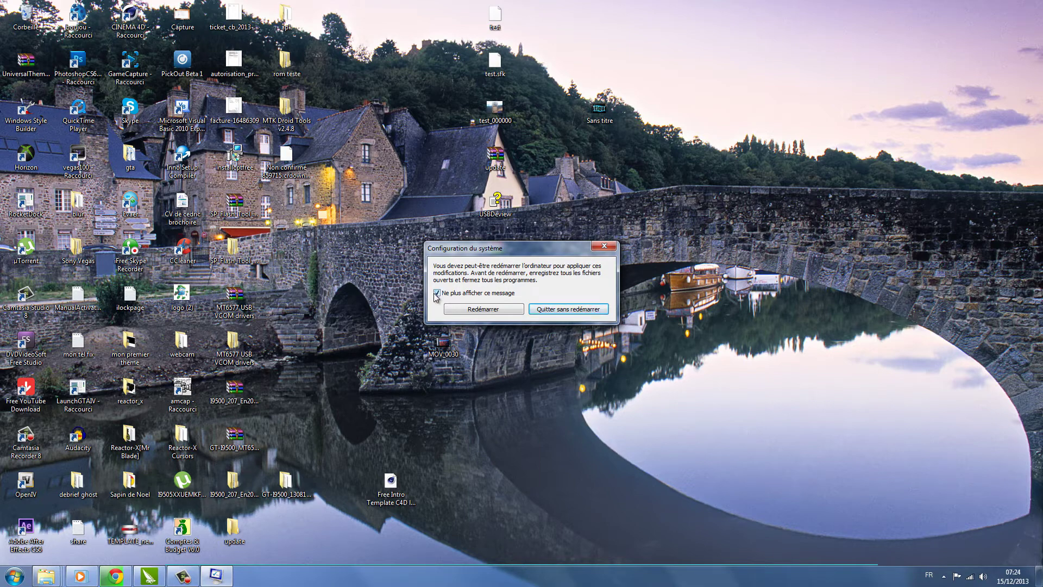
pyautogui.click(570, 310)
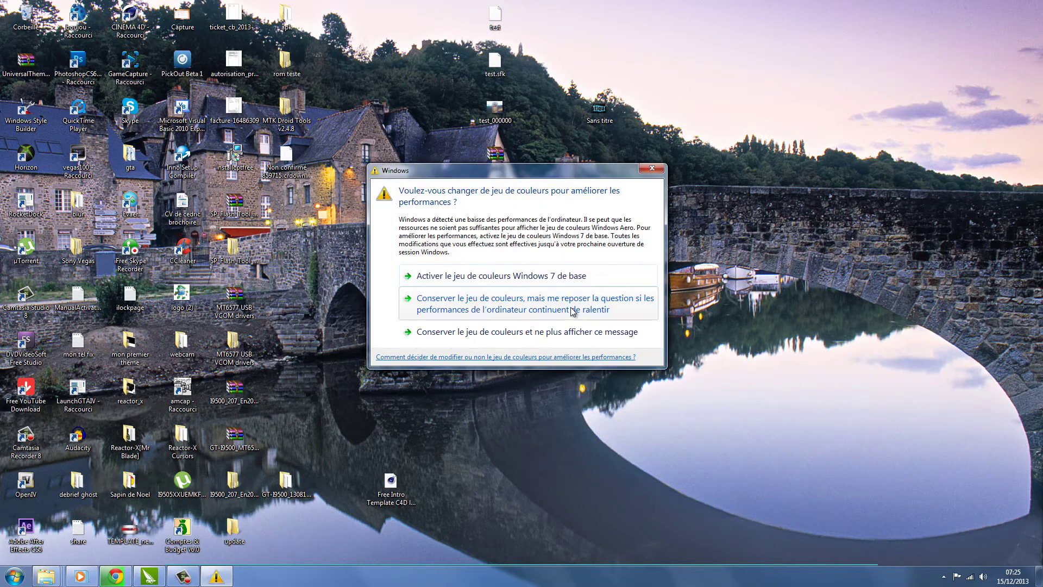
pyautogui.click(463, 333)
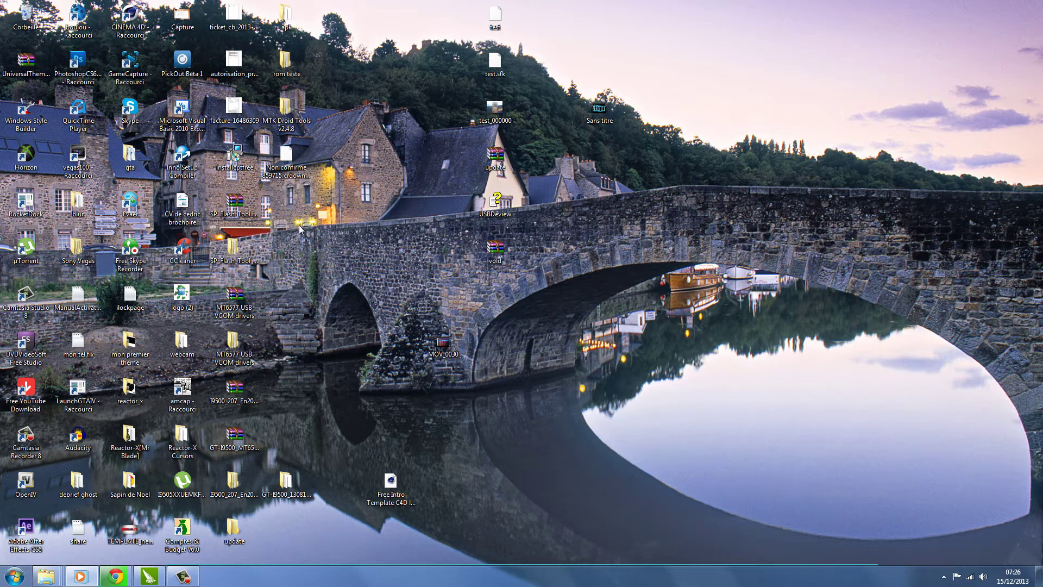
# Launch PickOut Beta 1 and choose to add the participants line by line
pyautogui.doubleClick(191, 69)
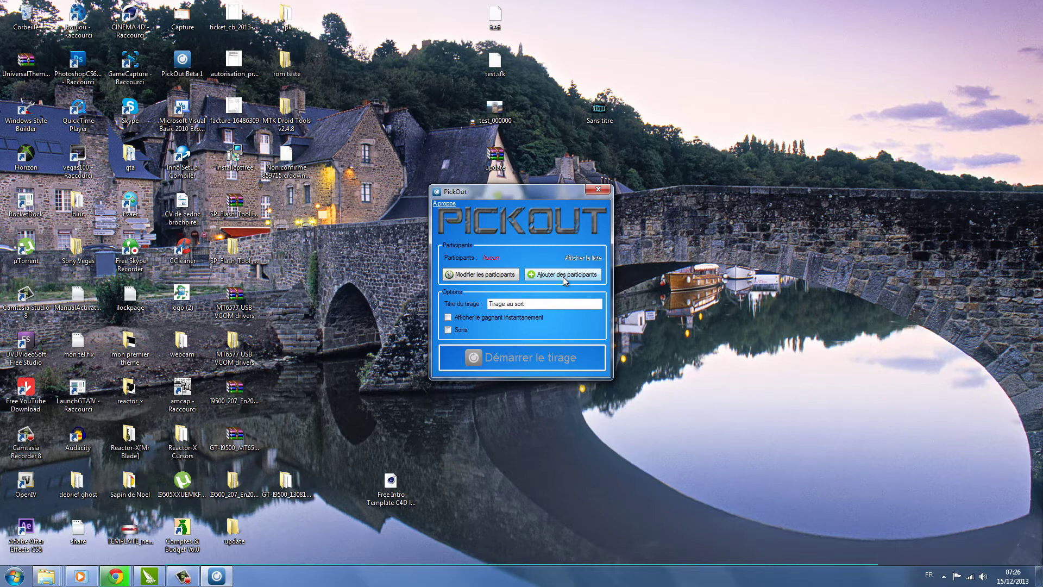
pyautogui.click(564, 277)
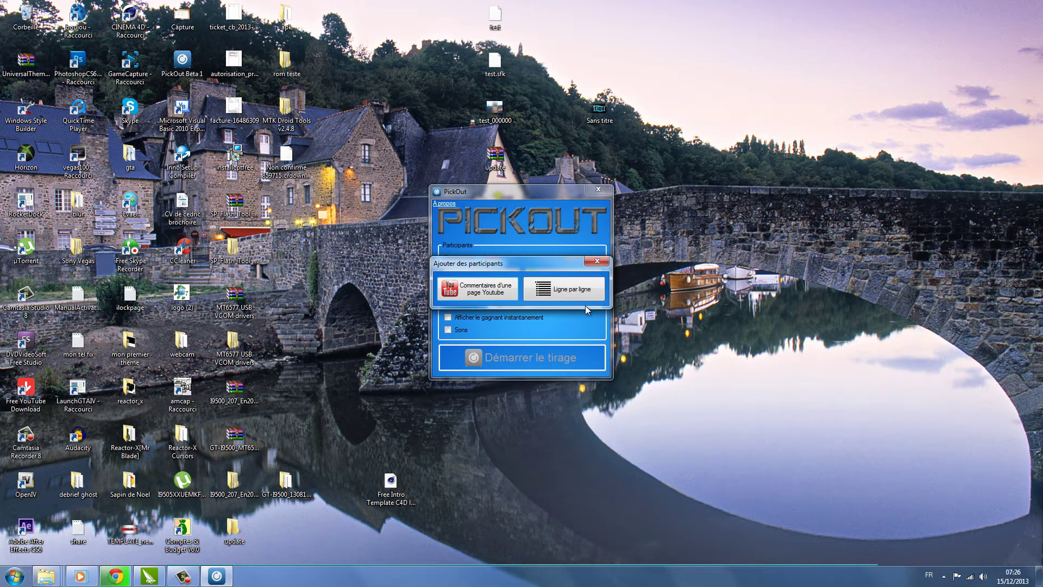
pyautogui.click(576, 292)
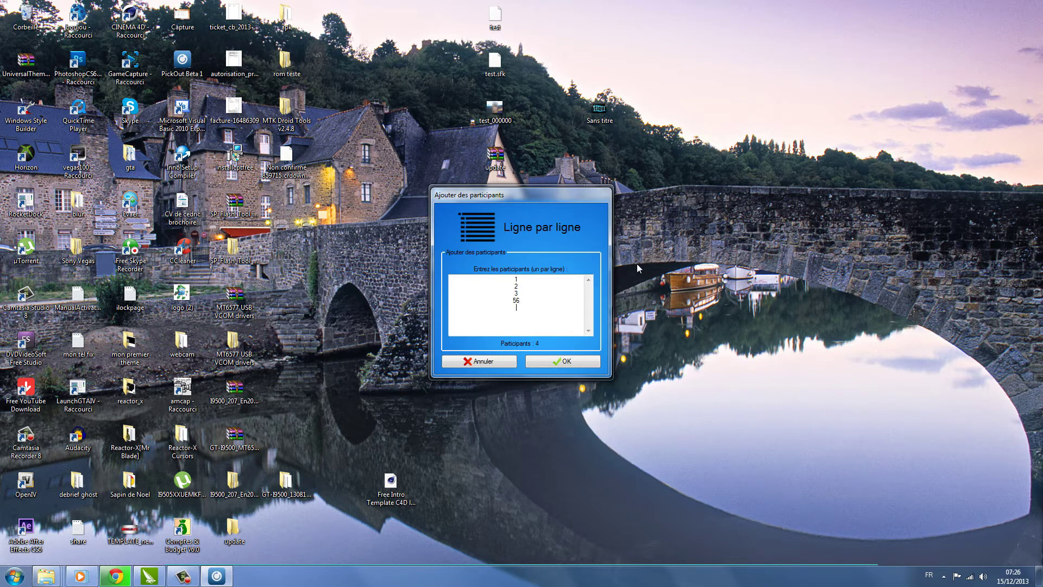
# Enter the remaining participants one per line, including 55, 45, 769, 254, 6574, 85, 746 and 546, and confirm the list
pyautogui.write('55')
pyautogui.press('Return')
pyautogui.write('45')
pyautogui.press('Return')
pyautogui.write('769')
pyautogui.press('Return')
pyautogui.write('254 6574 85 746 546 6')
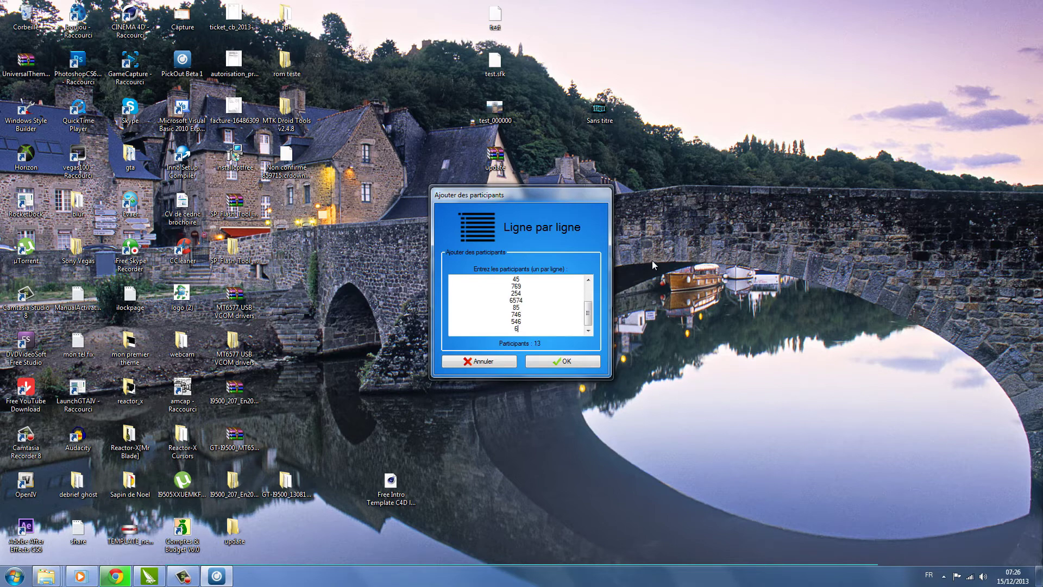
pyautogui.write('41 86 6')
pyautogui.click(587, 361)
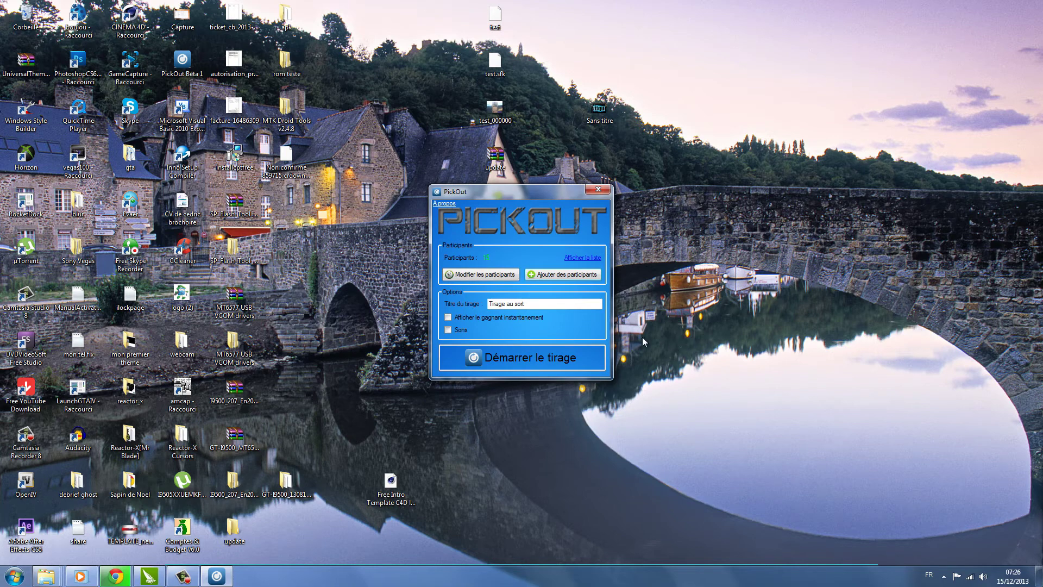
# Run the "Tirage au sort" draw to its end, and close the result window and PickOut
pyautogui.click(551, 360)
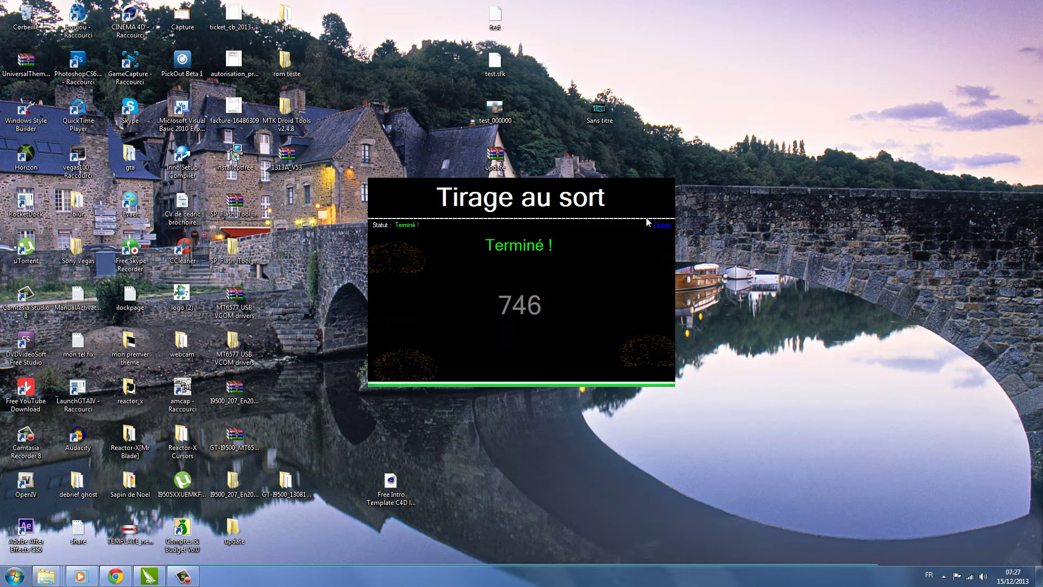
pyautogui.click(666, 229)
pyautogui.click(603, 191)
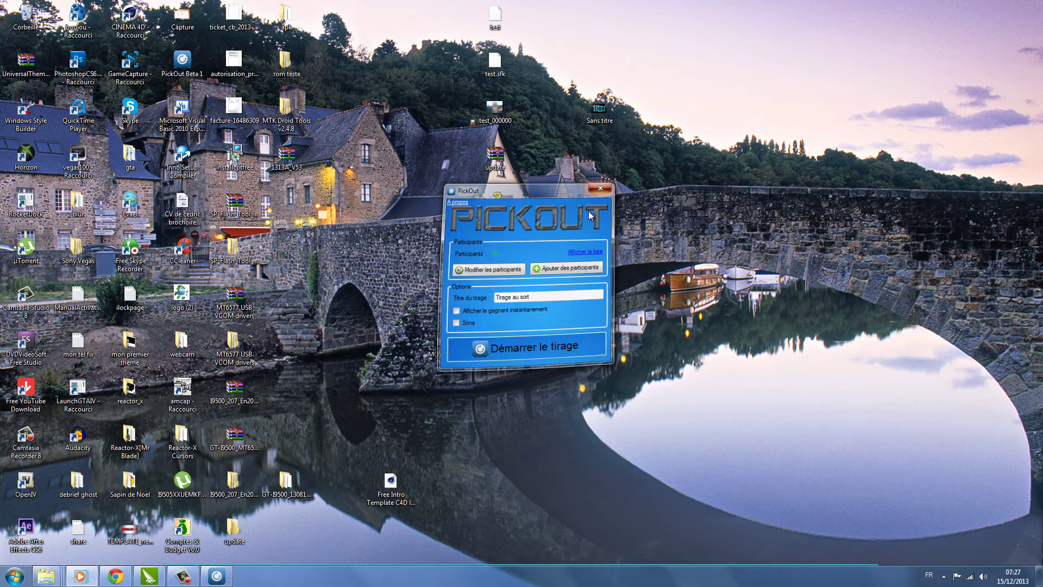
# Launch Windows Style Builder with the Reactor-X.msstyles theme in testing mode, and minimize its main window
pyautogui.doubleClick(17, 108)
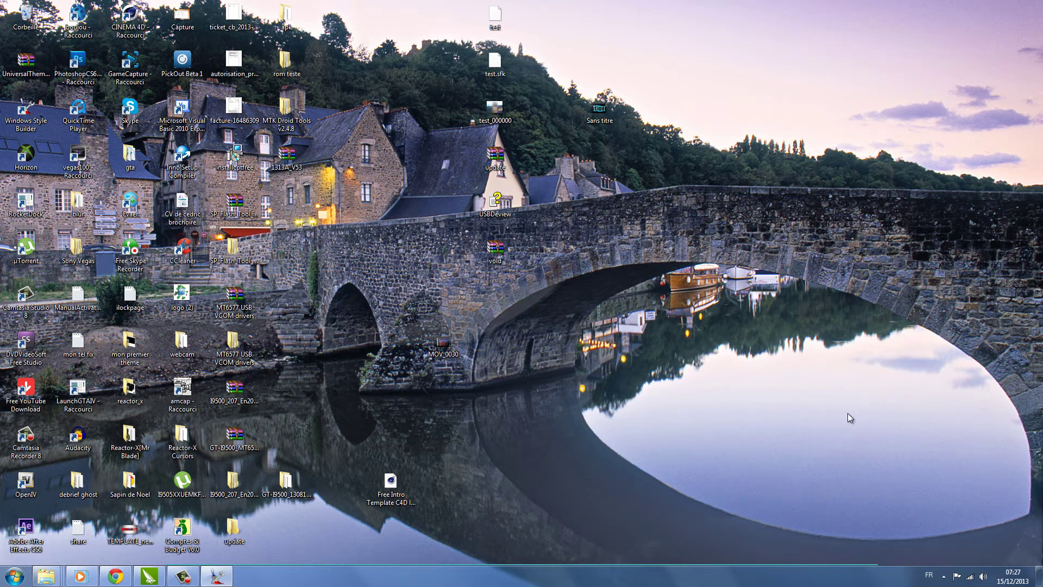
pyautogui.click(613, 322)
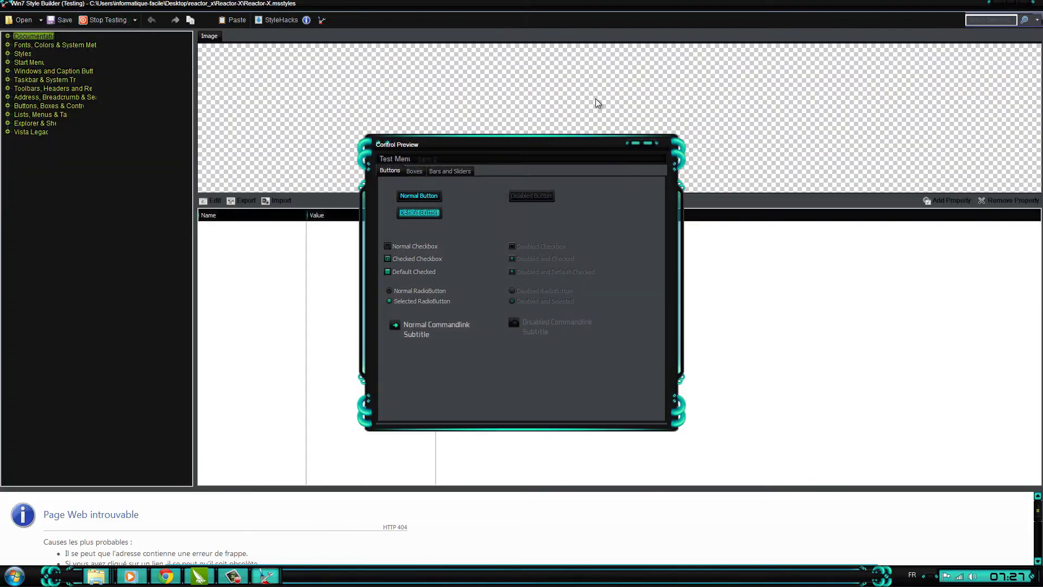
pyautogui.click(991, 4)
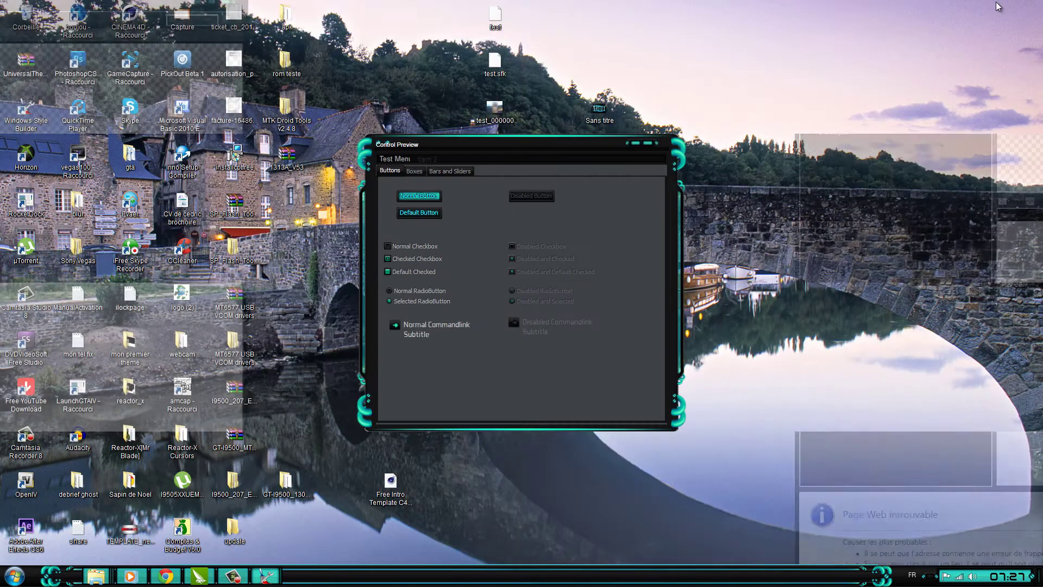
# Examine the Start menu and its list of all programs under the test theme
pyautogui.click(15, 575)
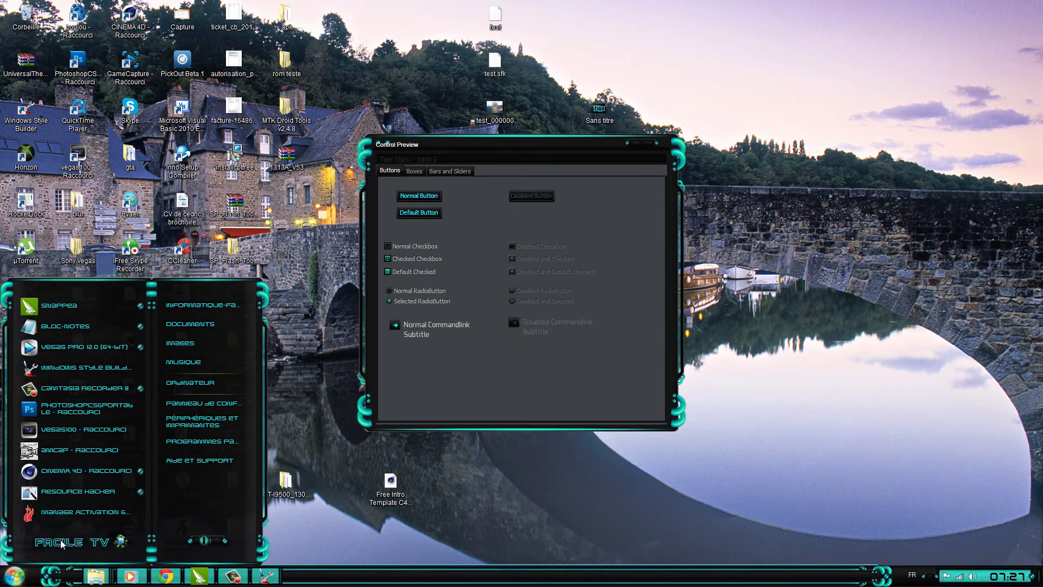
pyautogui.click(64, 543)
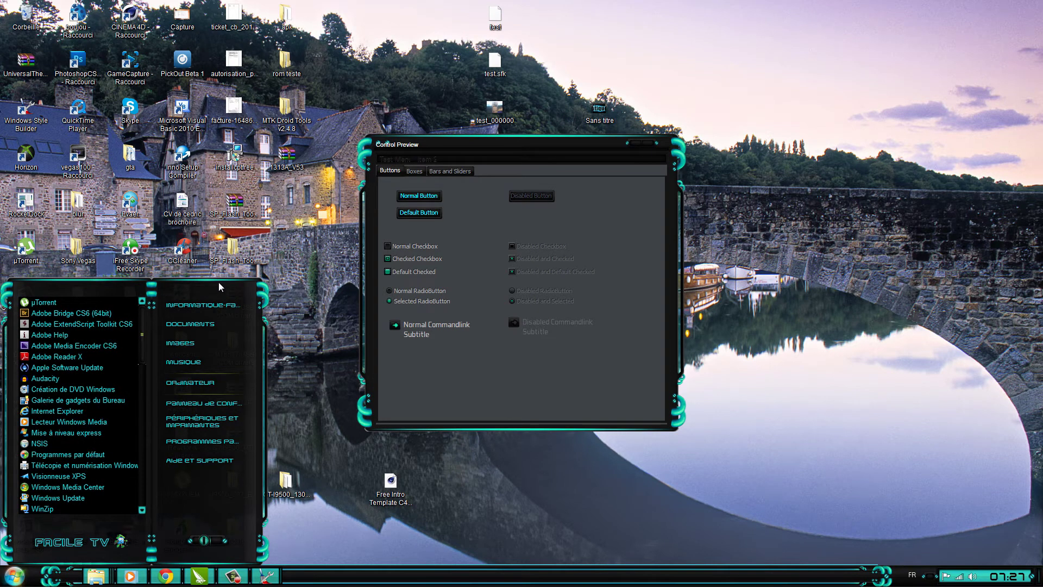
pyautogui.click(452, 508)
# View the open apk folder window under the test theme and minimize it
pyautogui.moveTo(93, 580)
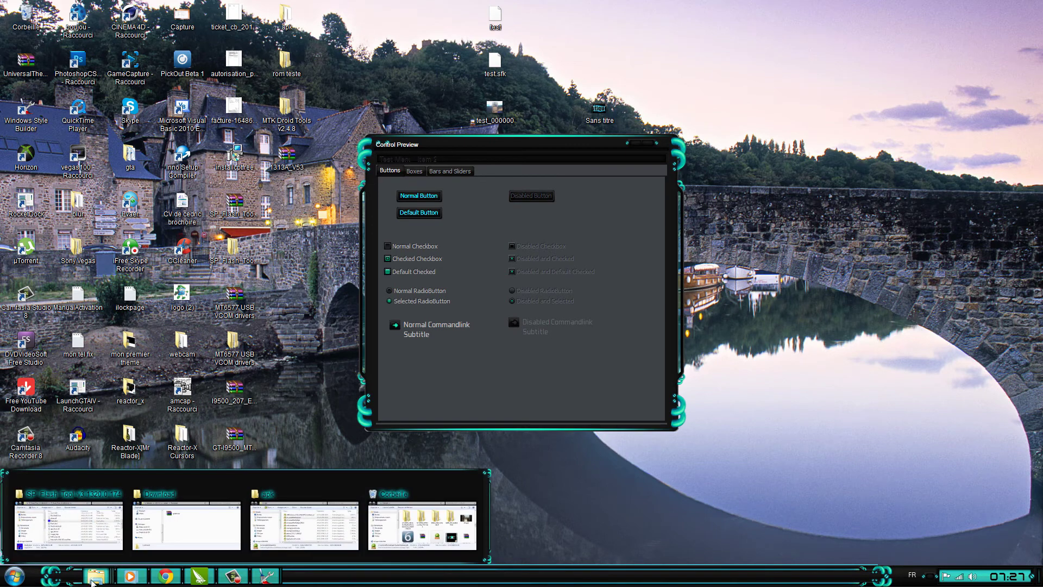
pyautogui.click(304, 508)
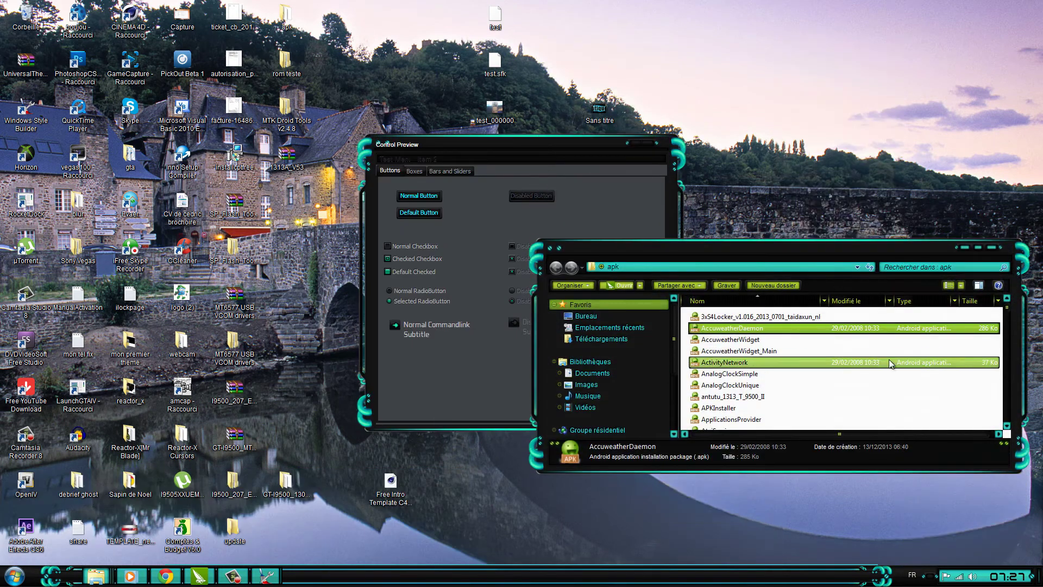
pyautogui.click(965, 248)
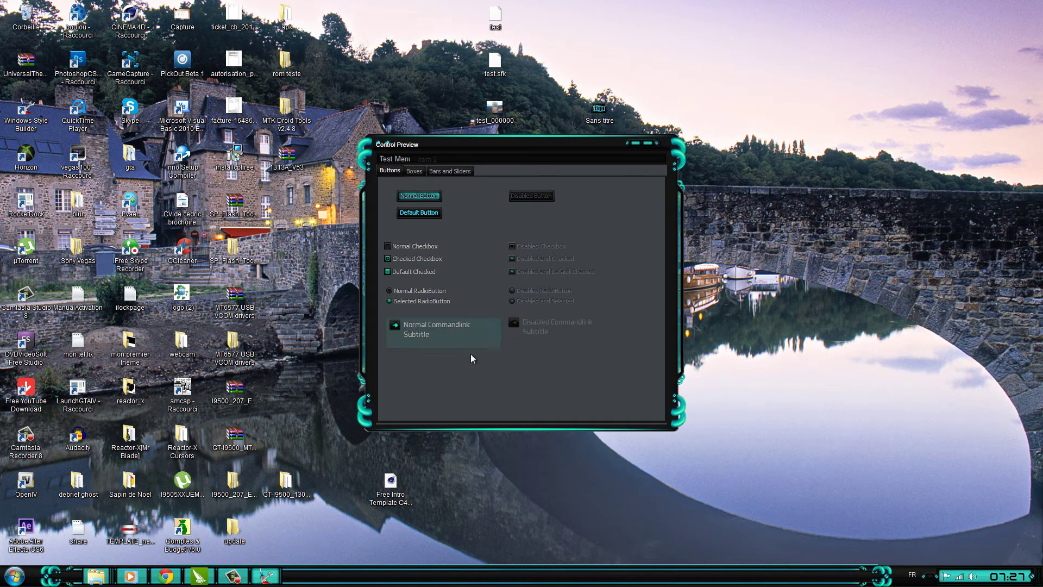
# Review the Bars and Sliders, Boxes and Buttons samples in Control Preview, and dismiss the preview window
pyautogui.click(442, 171)
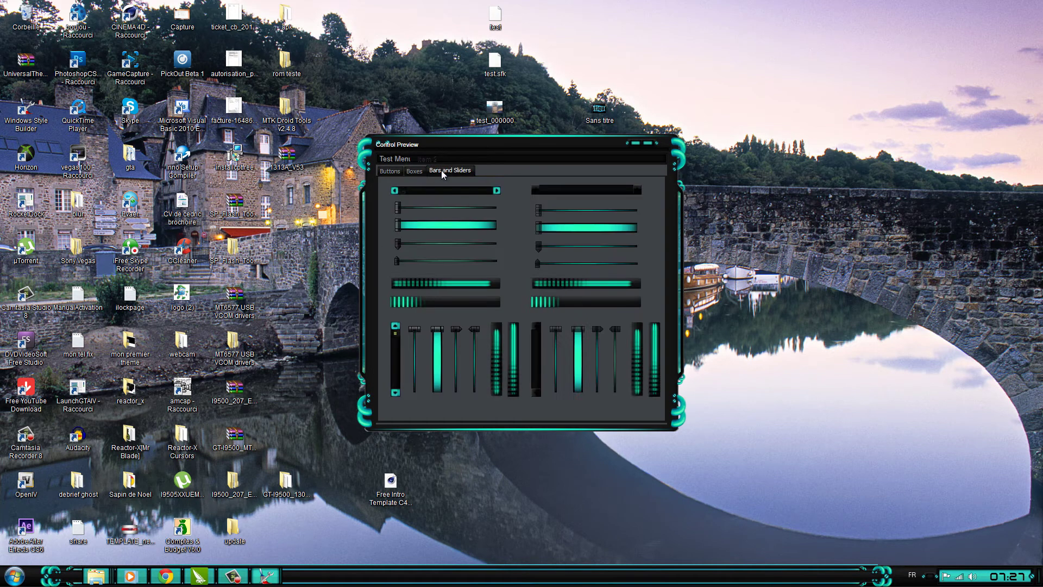
pyautogui.click(412, 172)
pyautogui.click(380, 170)
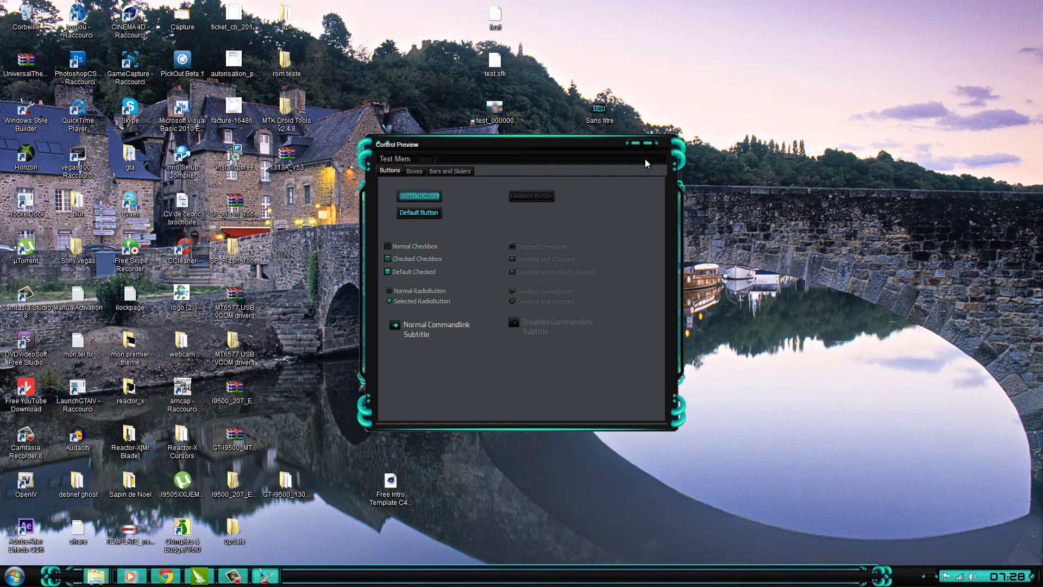
pyautogui.click(651, 146)
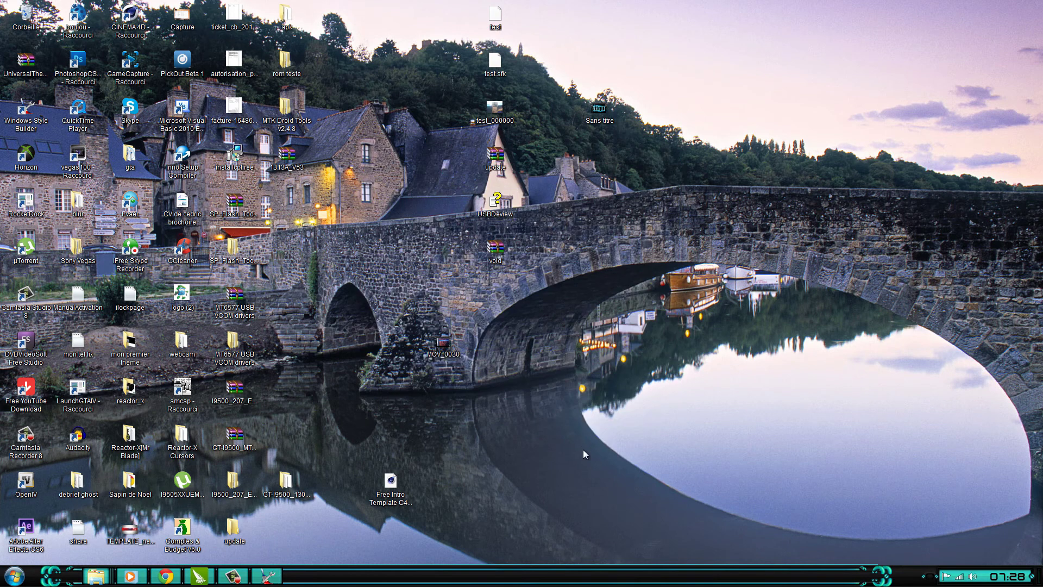